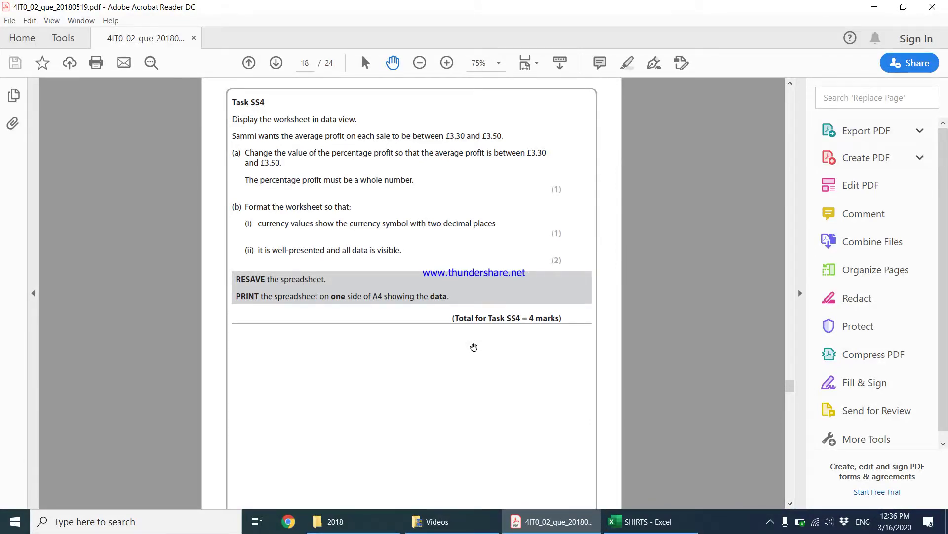
Step: Turn off Show Formulas on the SHIRTS sheet and confirm F16 averages 2.733318182
click(640, 521)
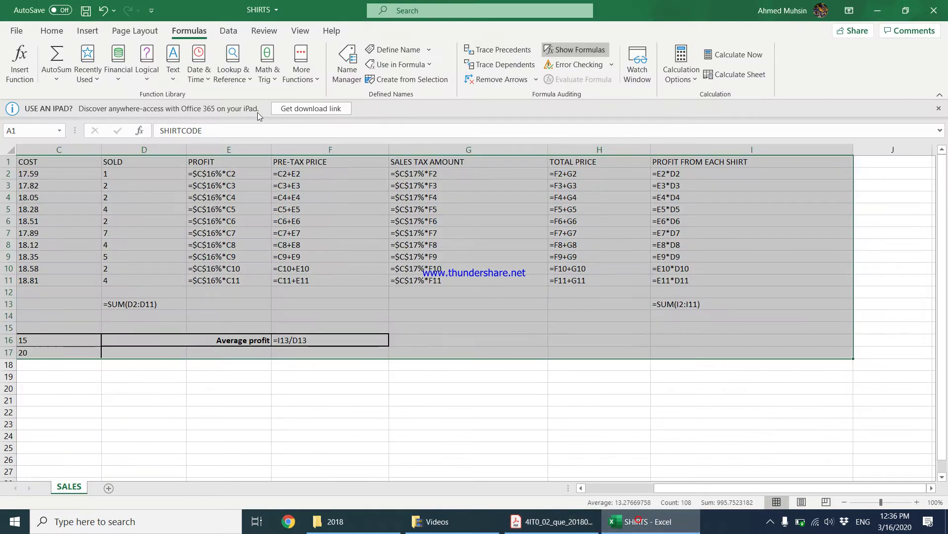
click(573, 49)
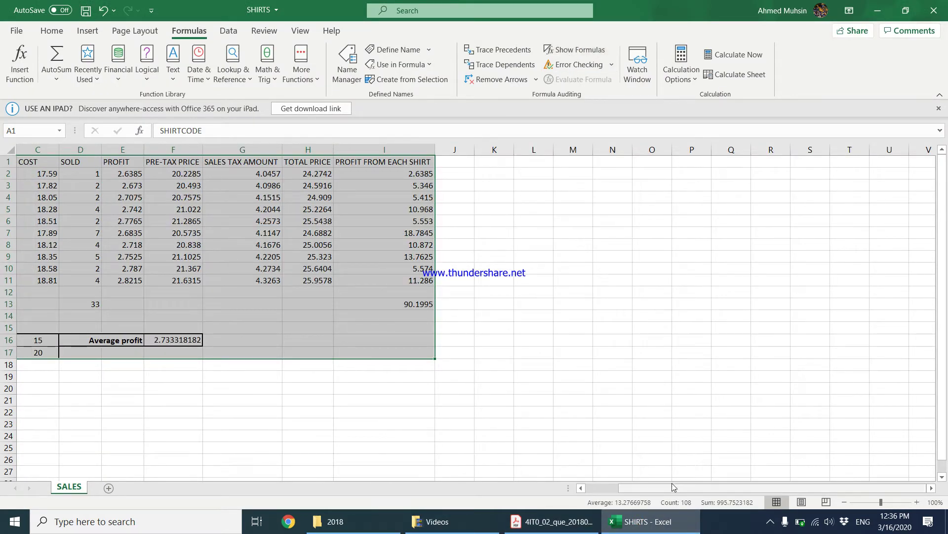
drag(673, 492, 660, 492)
click(552, 521)
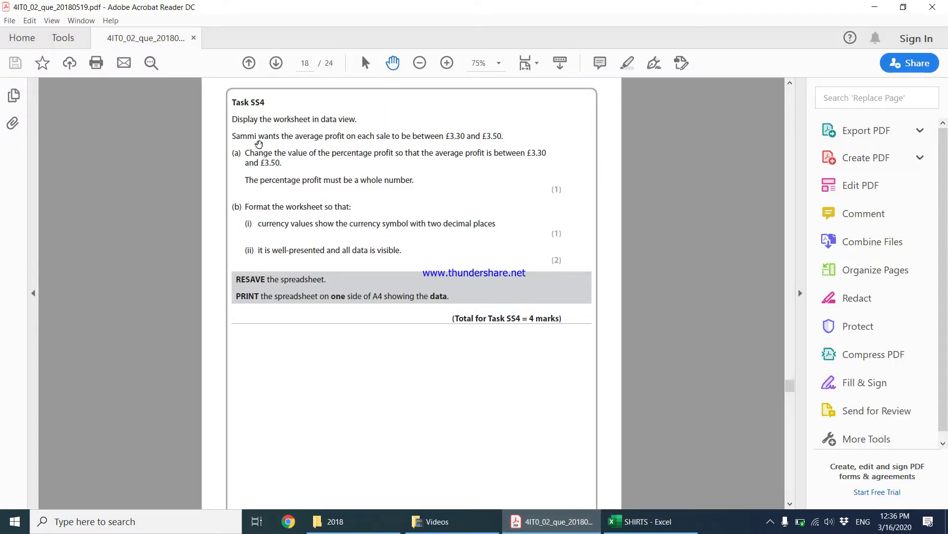
click(621, 521)
click(383, 388)
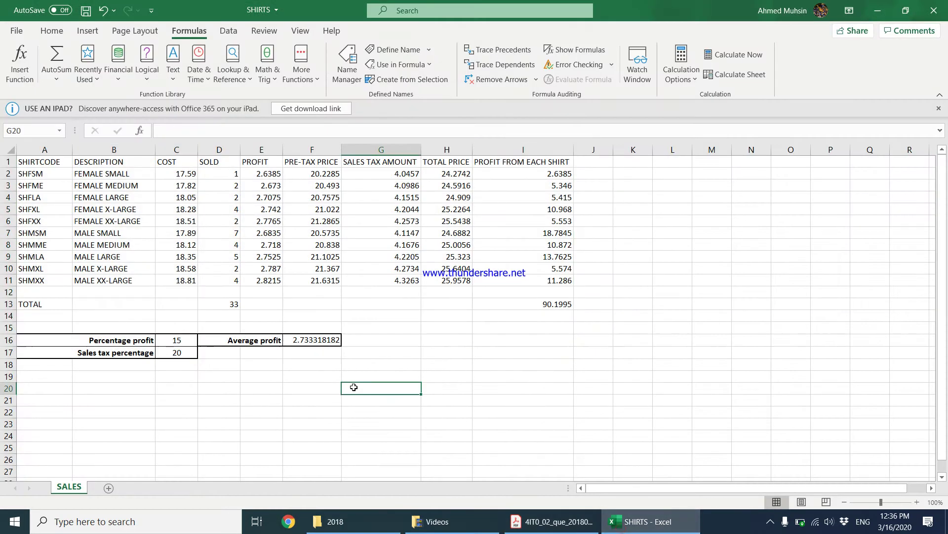
click(304, 342)
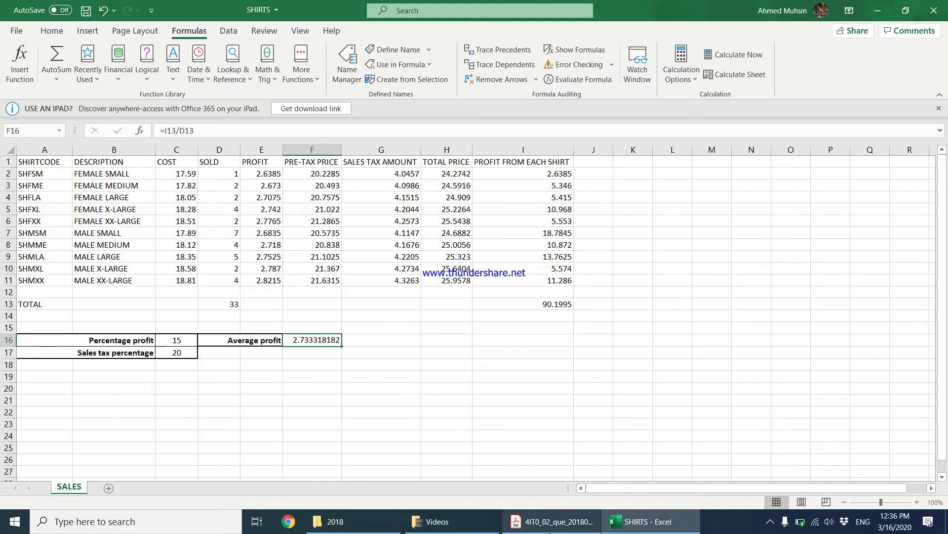
click(545, 527)
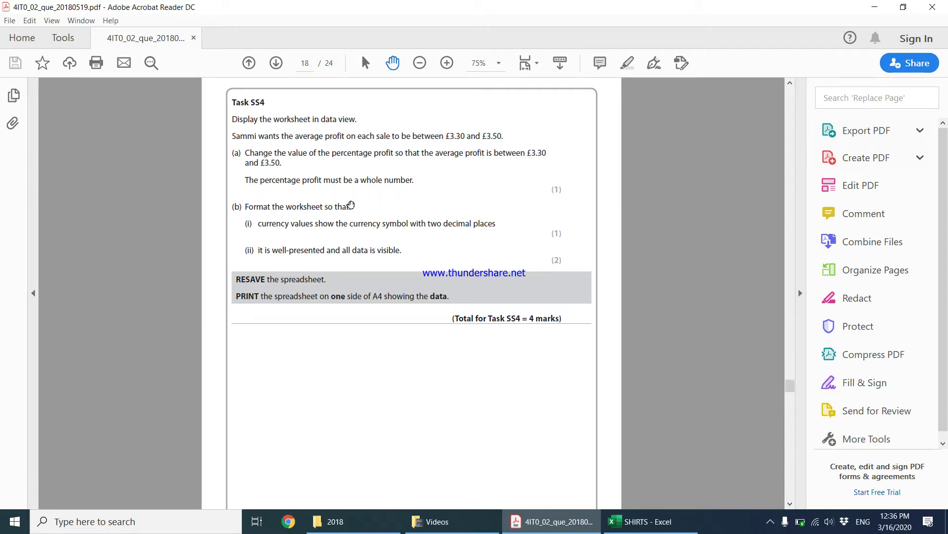
click(620, 520)
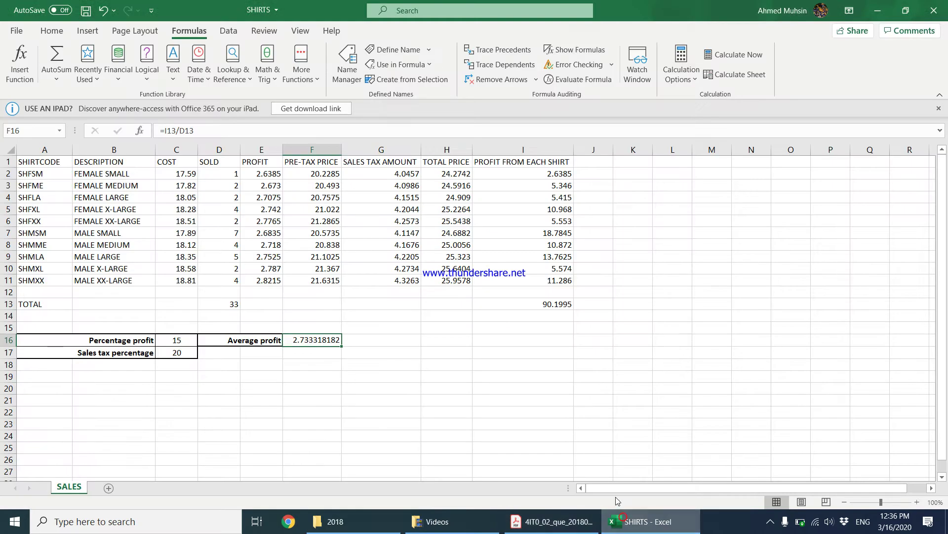
Step: Try percentage profits of 17 and 20 in C16, checking the average profit in F16
click(177, 341)
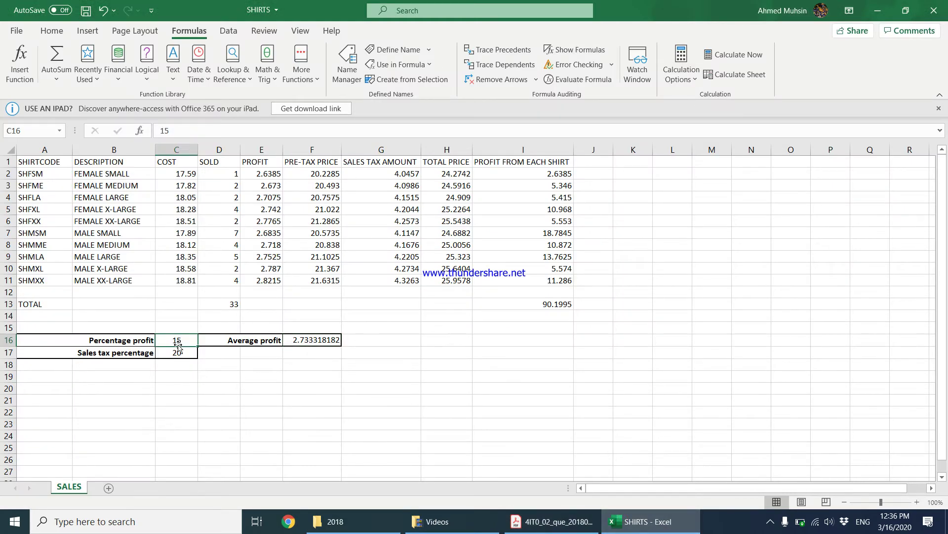
click(303, 338)
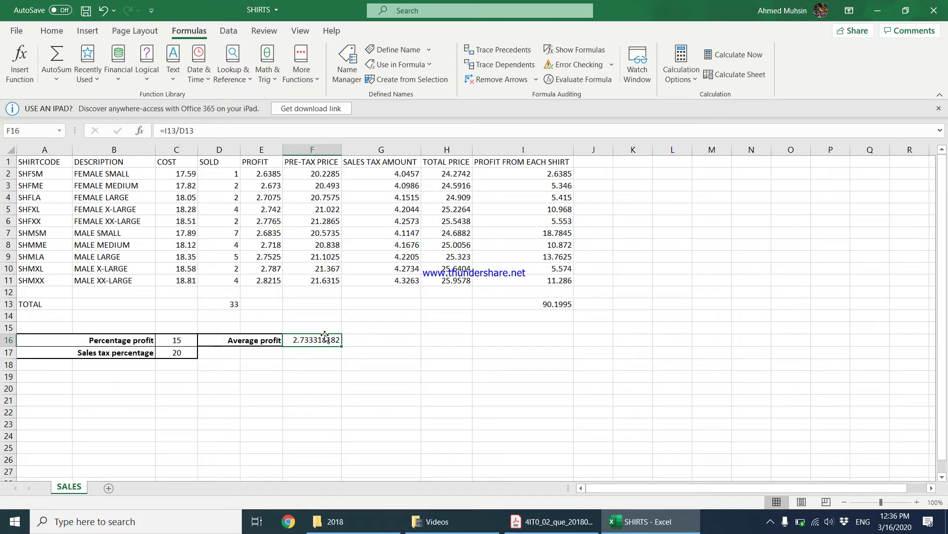
click(190, 342)
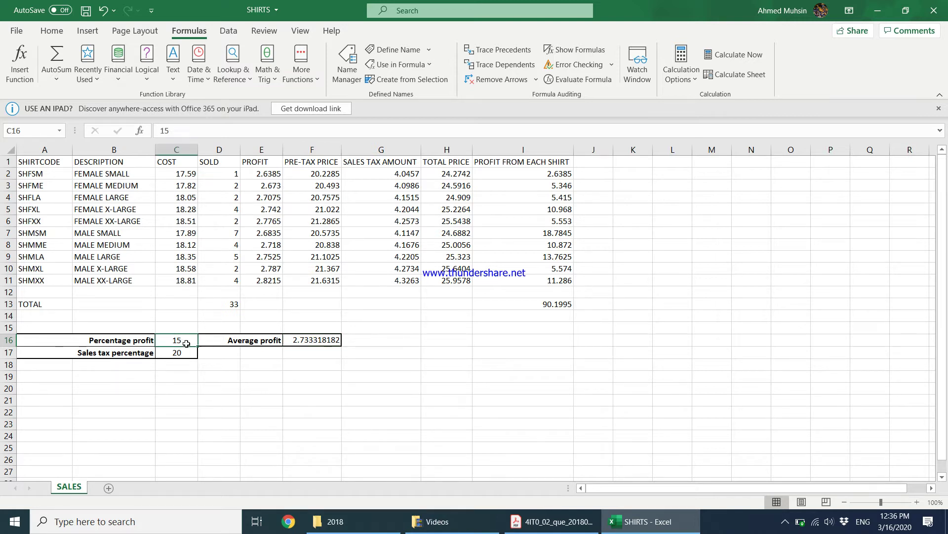
text(17)
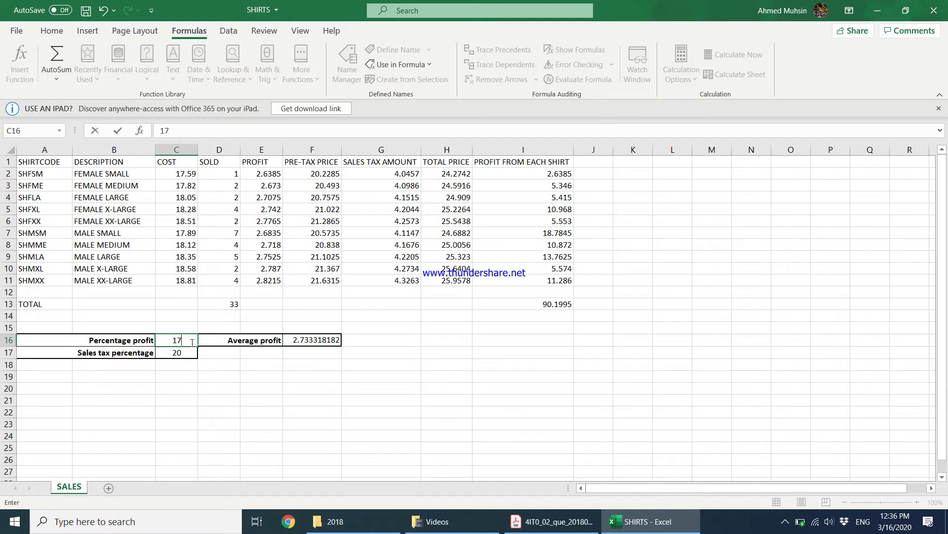
key(Return)
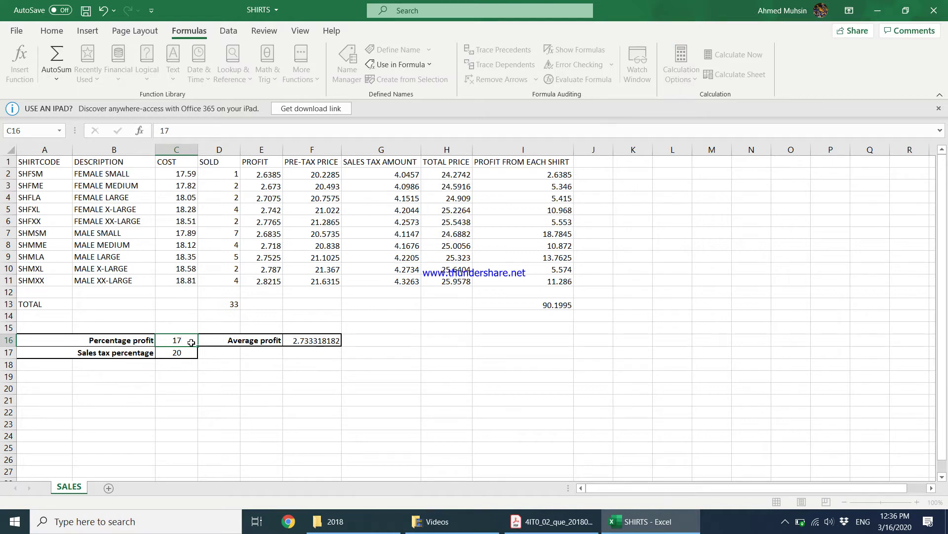
click(324, 341)
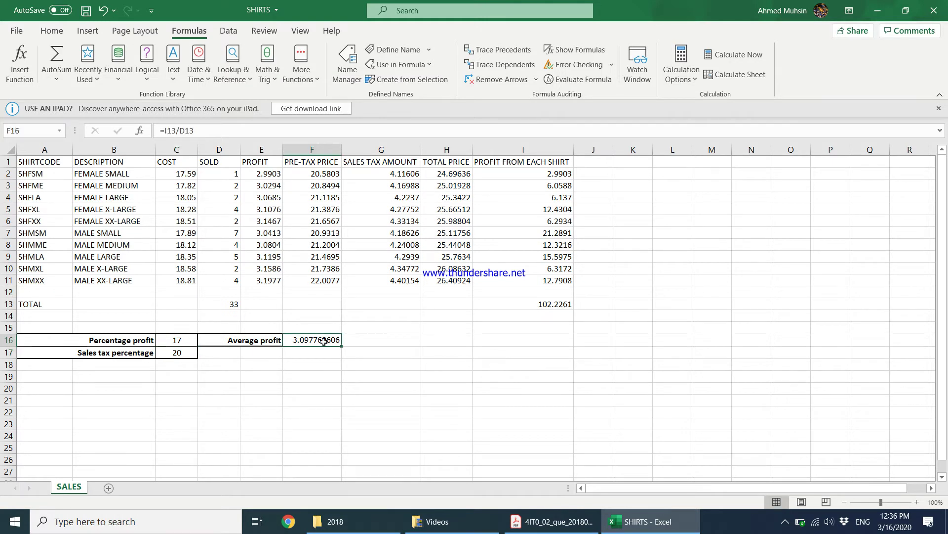
click(184, 340)
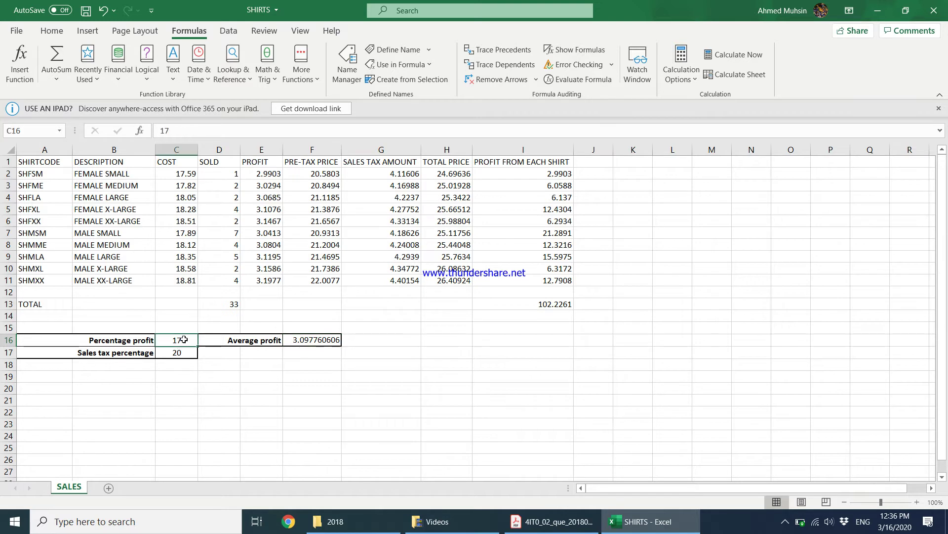
text(20)
key(Return)
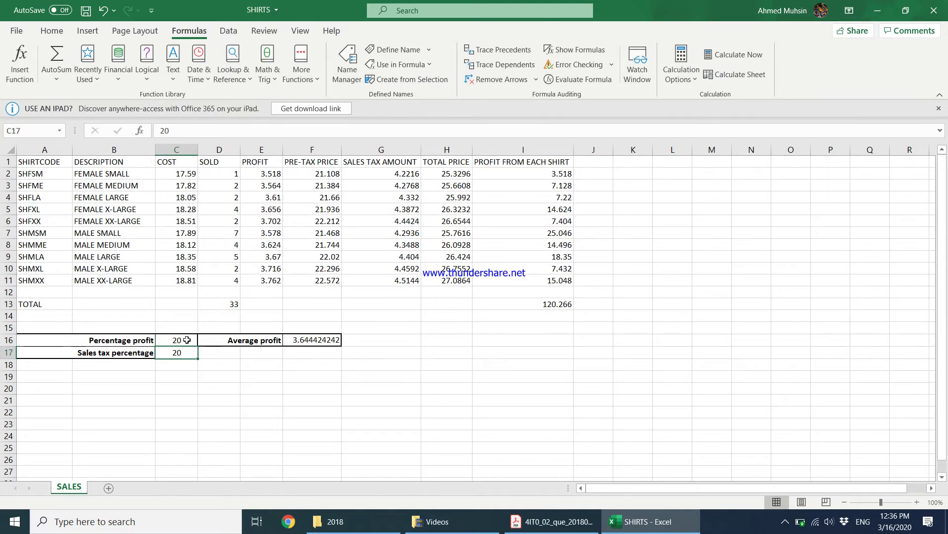
Step: Enter 18, then 19 in C16, confirming F16 shows 3.46220303
click(189, 340)
text(18)
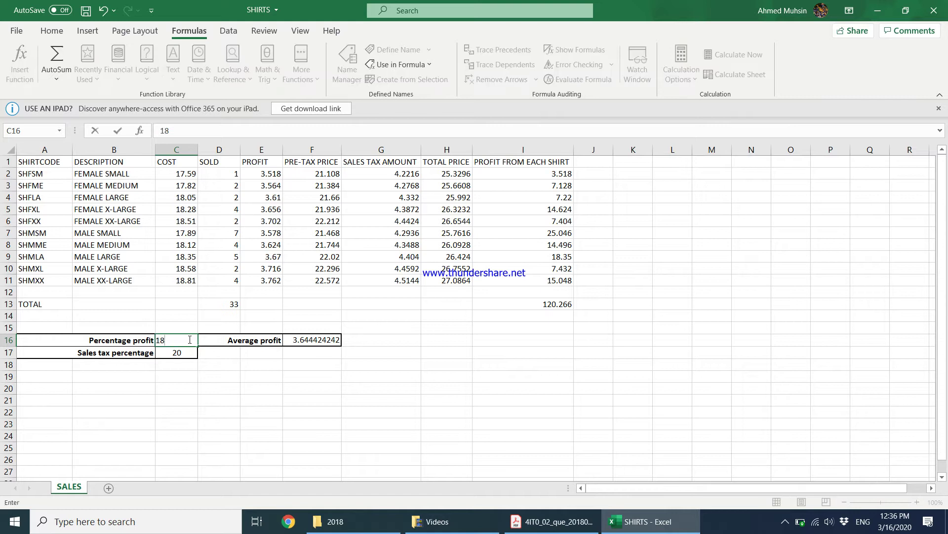
key(Return)
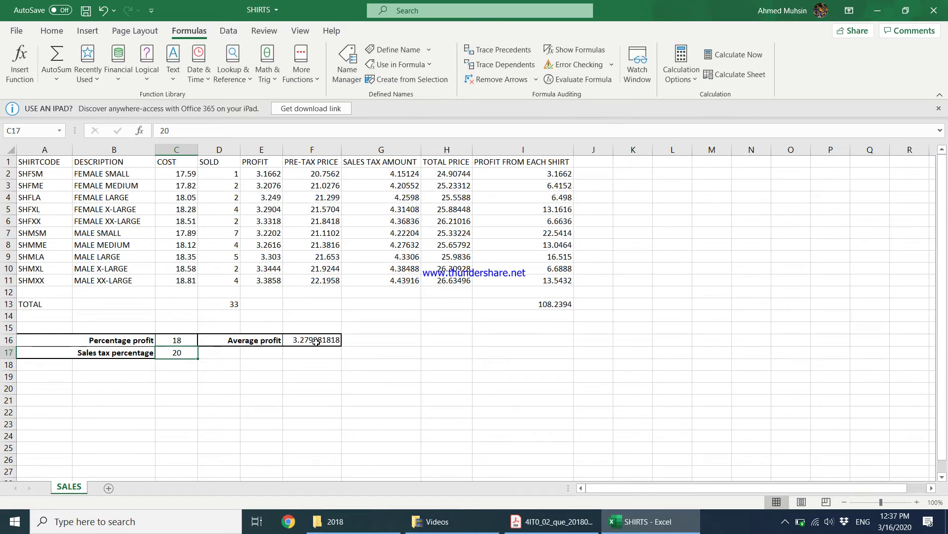
click(185, 343)
text(19)
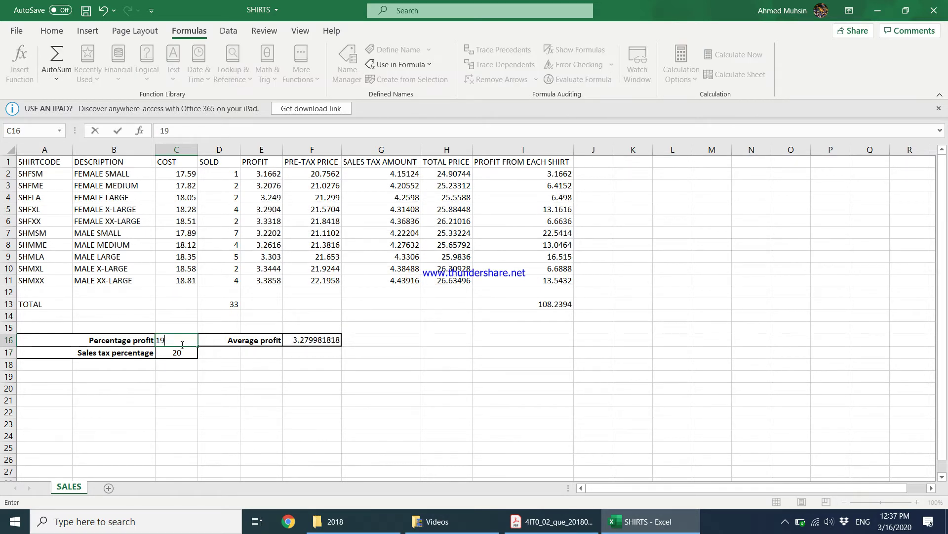
key(Return)
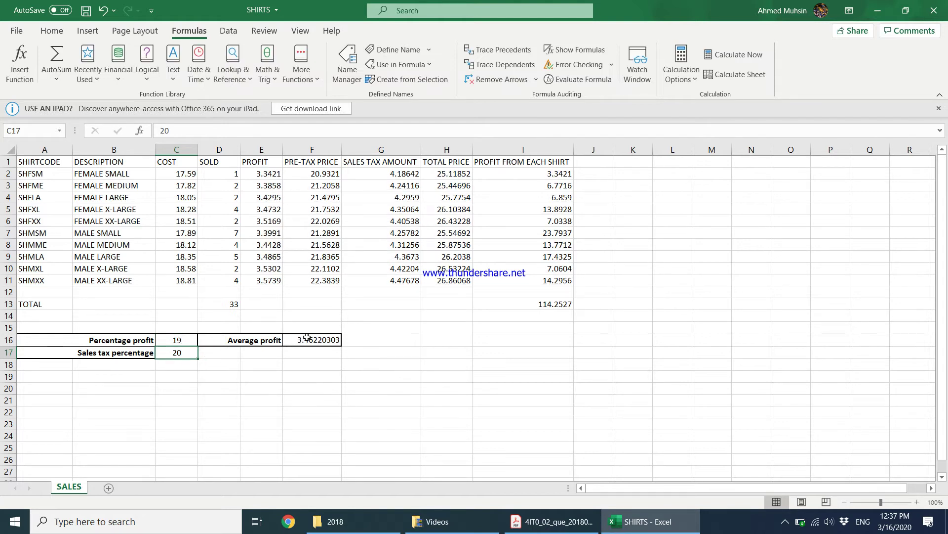
click(172, 341)
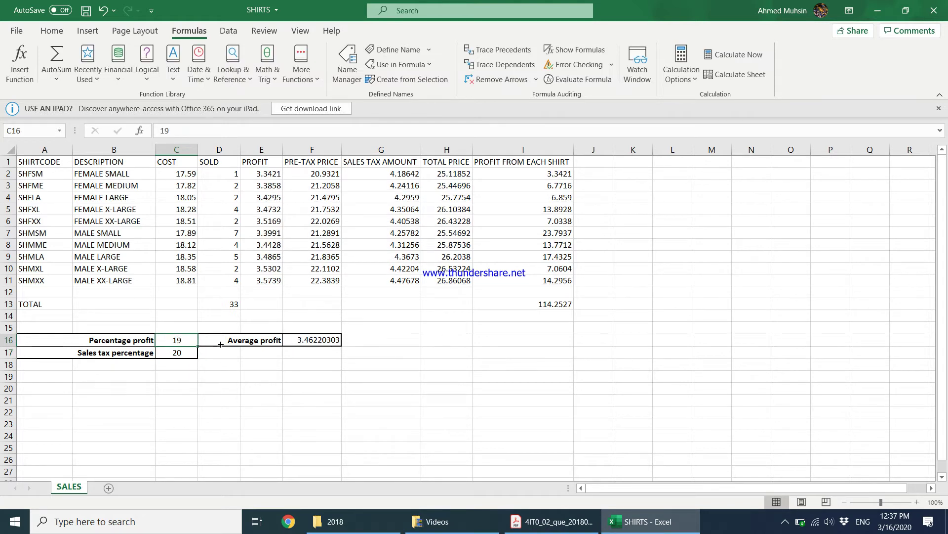
click(322, 344)
Step: Multi-select C2:C11, E2:E11 through I2:I11, plus I13 and F16 after checking the task PDF
click(552, 521)
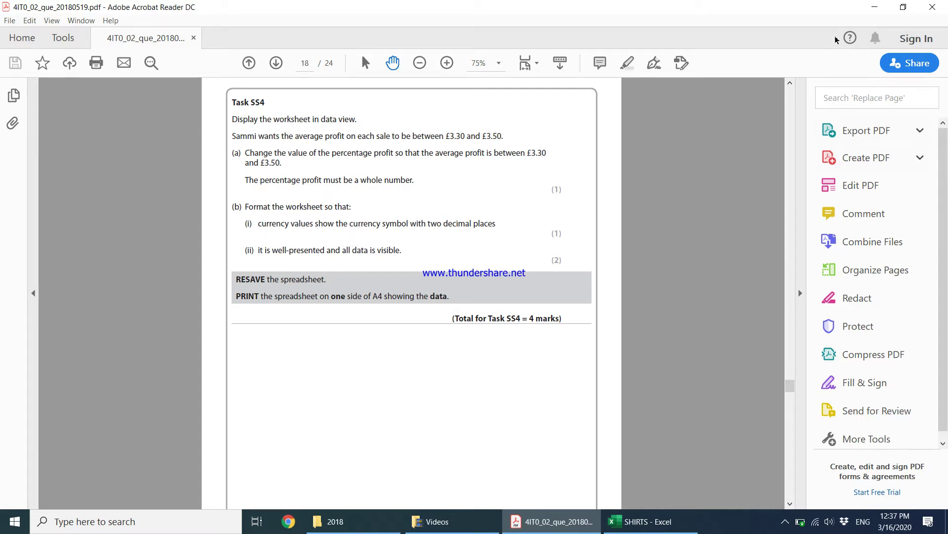
click(875, 6)
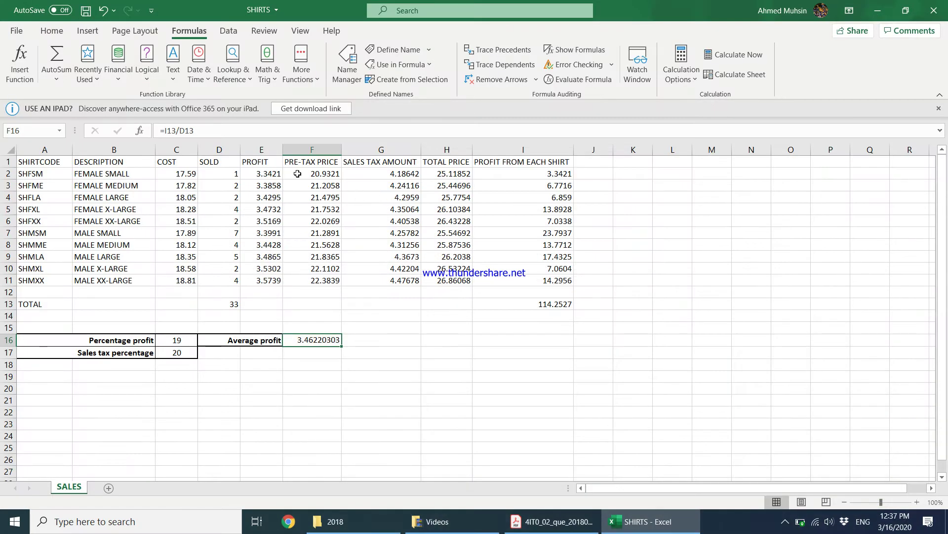
drag(183, 174, 187, 280)
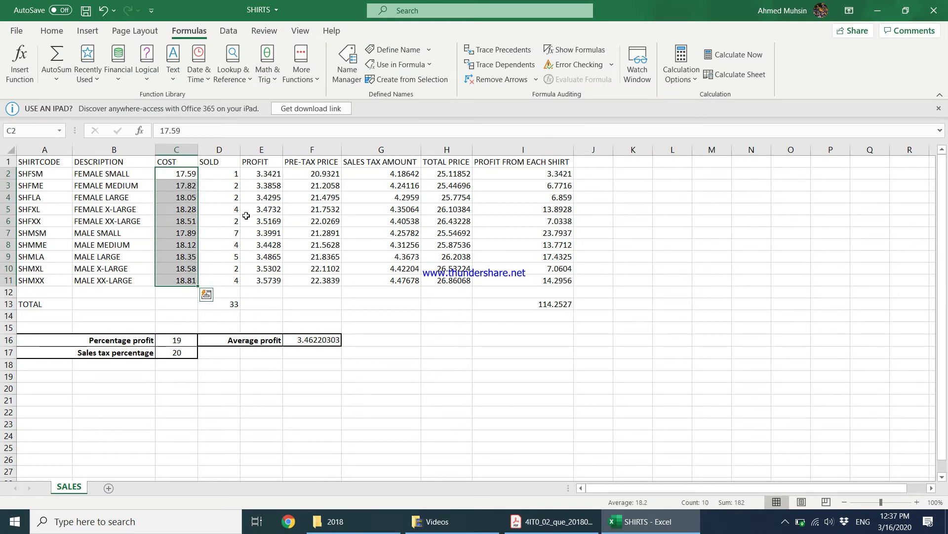
drag(270, 174, 269, 280)
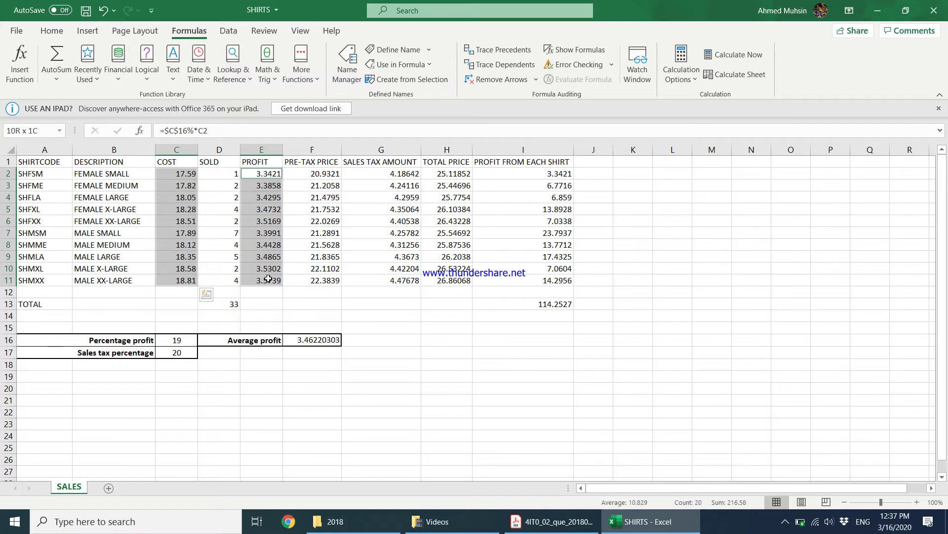
drag(321, 172, 326, 280)
drag(399, 175, 404, 277)
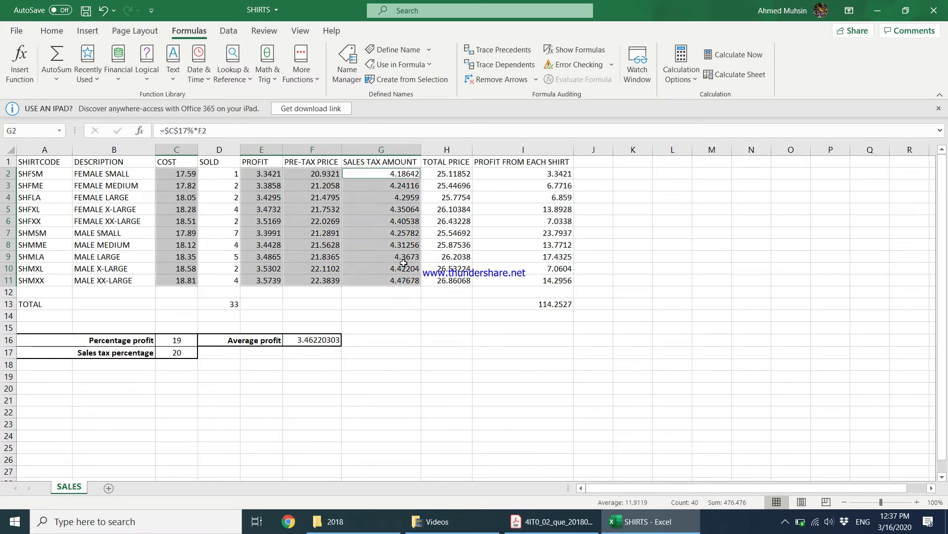
drag(450, 176, 447, 280)
drag(556, 171, 554, 285)
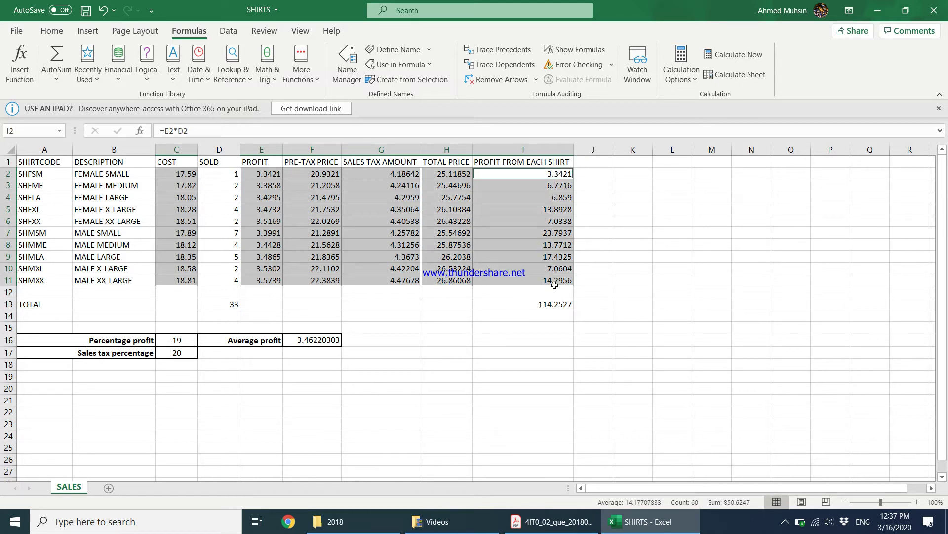
ctrl+click(551, 305)
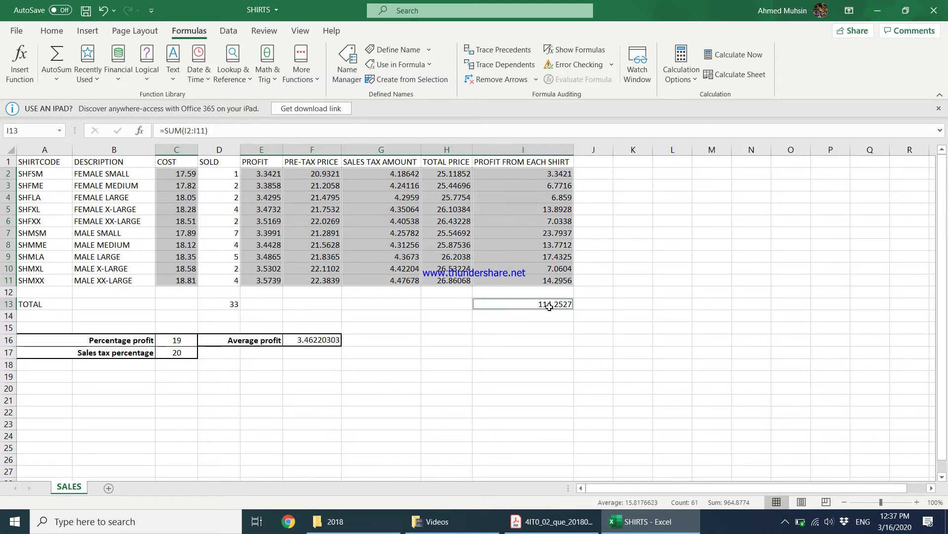
ctrl+click(306, 341)
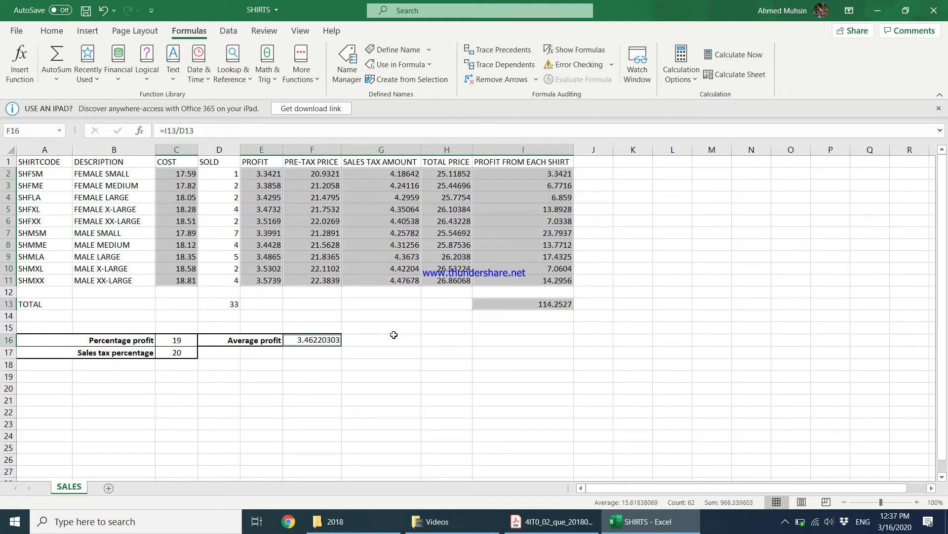
Step: Apply $ English (United States) accounting format with two decimal places to the selected values
click(57, 32)
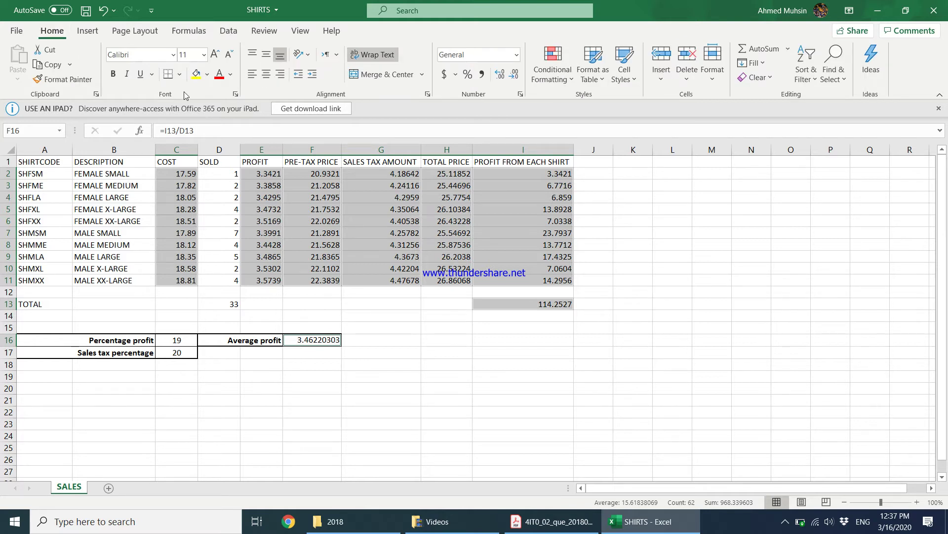
click(454, 74)
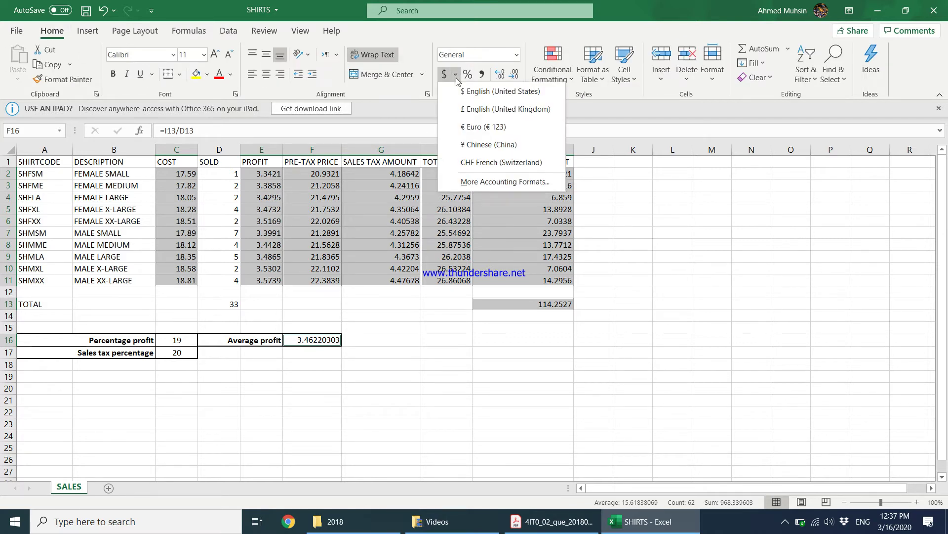
click(465, 92)
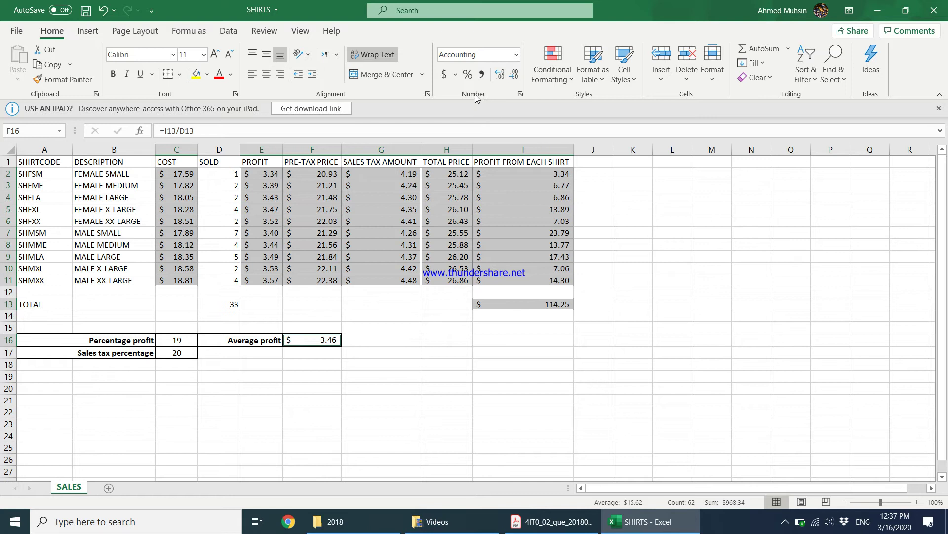
click(502, 79)
click(503, 81)
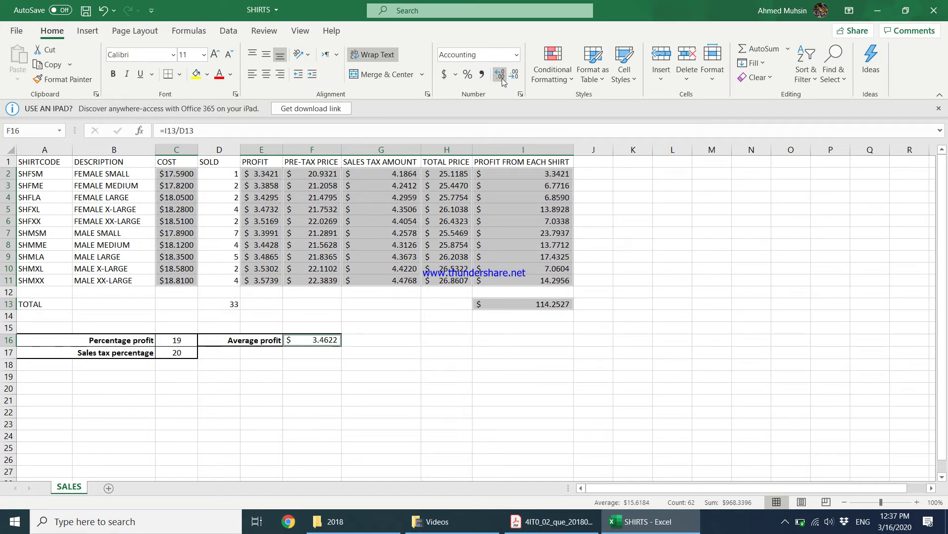
click(516, 80)
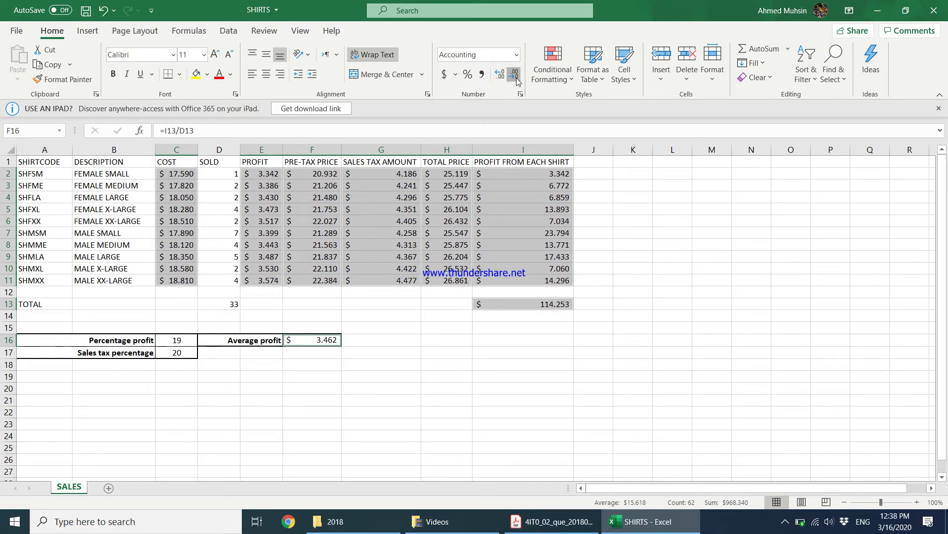
click(518, 81)
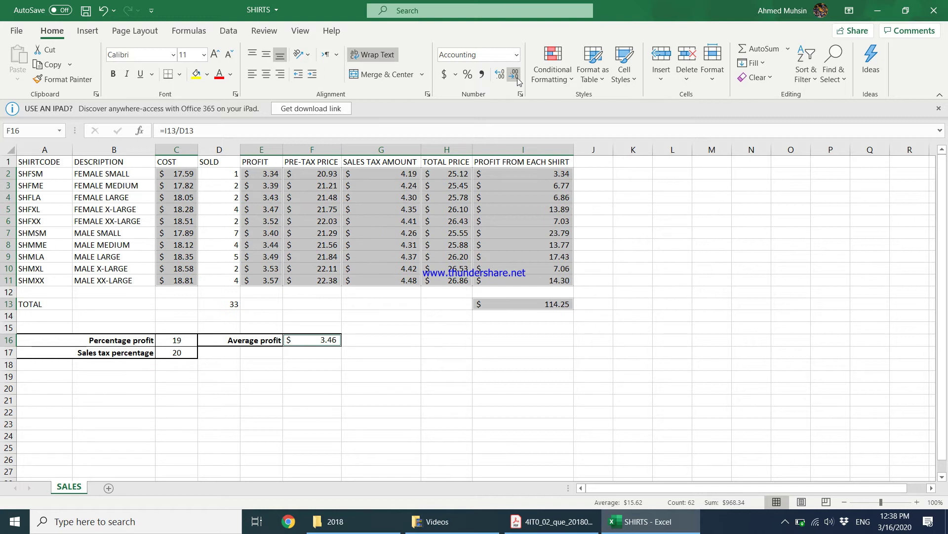
Step: Deselect the formatted cells and review the task PDF before returning to the workbook
click(367, 344)
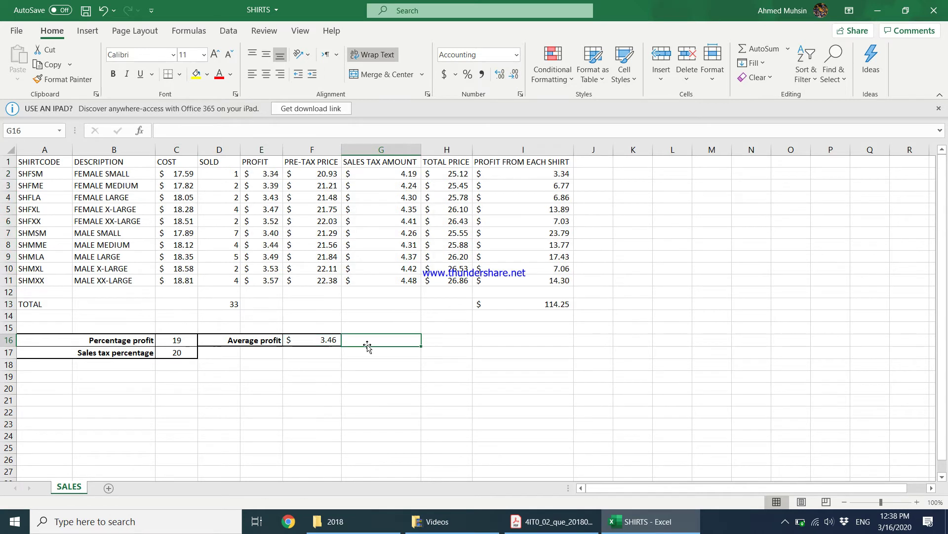
click(527, 524)
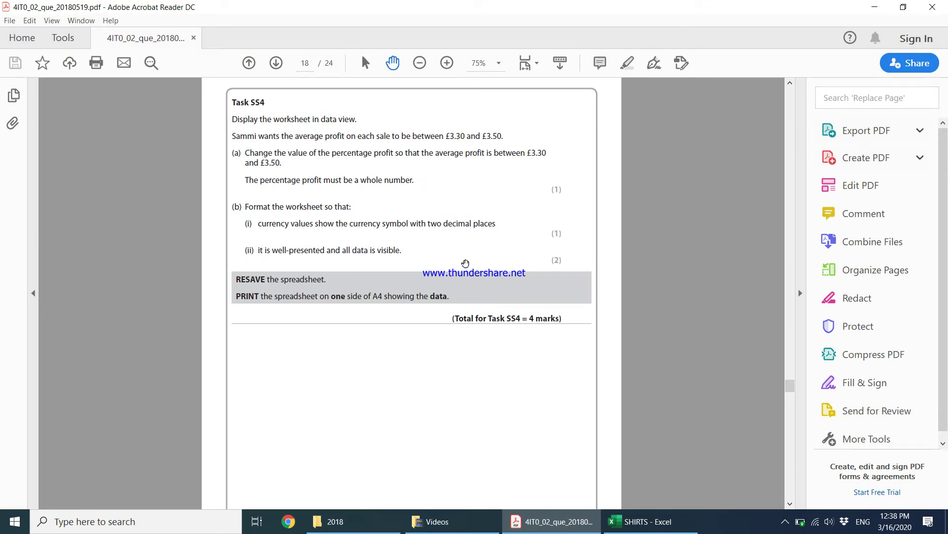
click(875, 8)
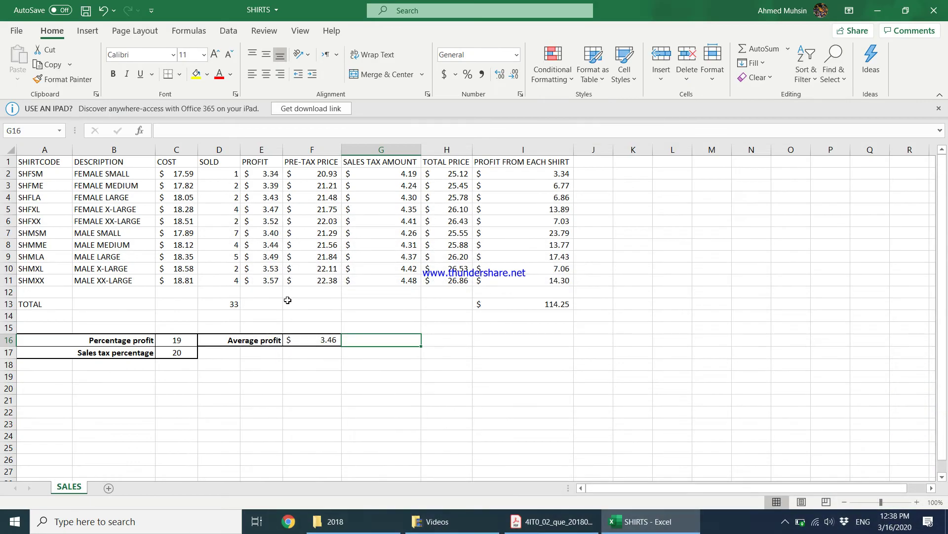
Step: Make the A1:I1 headers centred, bold and underlined with a light grey fill
drag(45, 163, 544, 162)
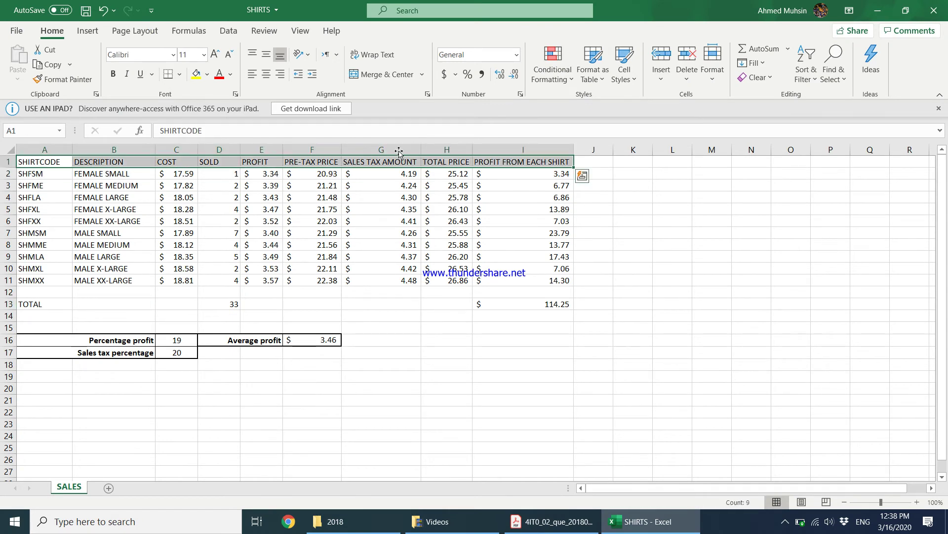
click(270, 78)
click(269, 54)
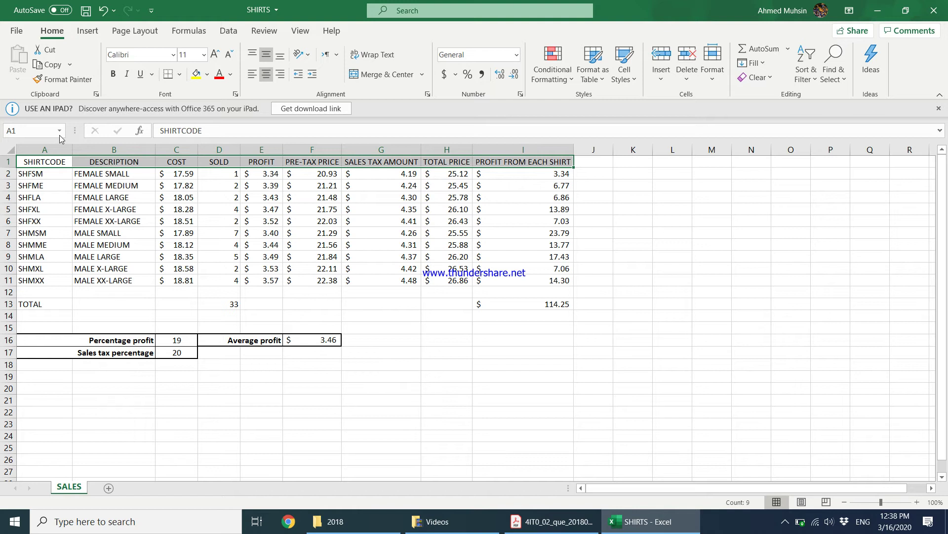
click(113, 74)
click(140, 74)
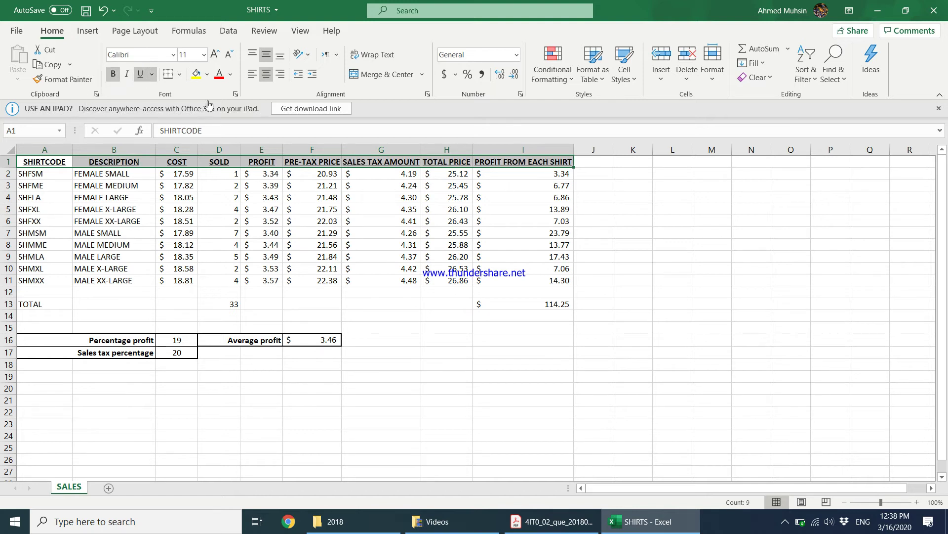
click(209, 76)
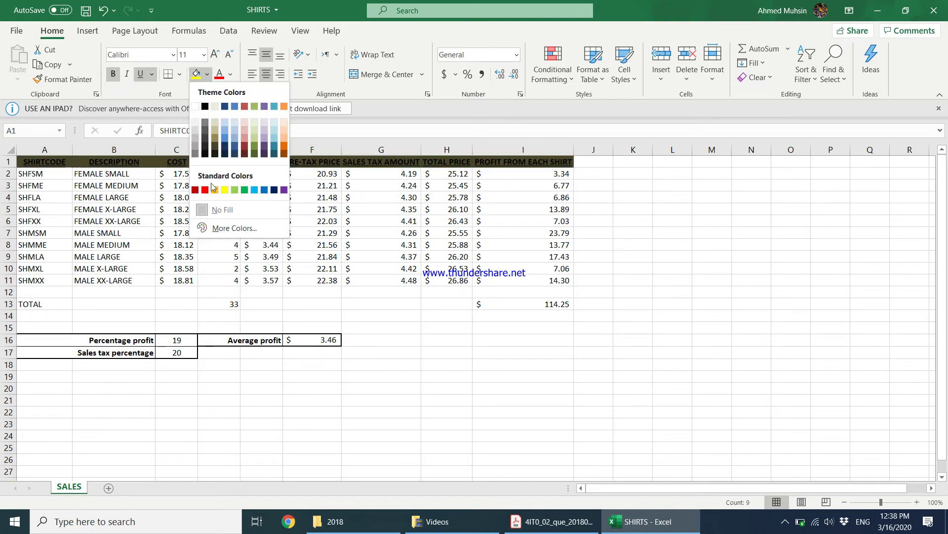
click(196, 128)
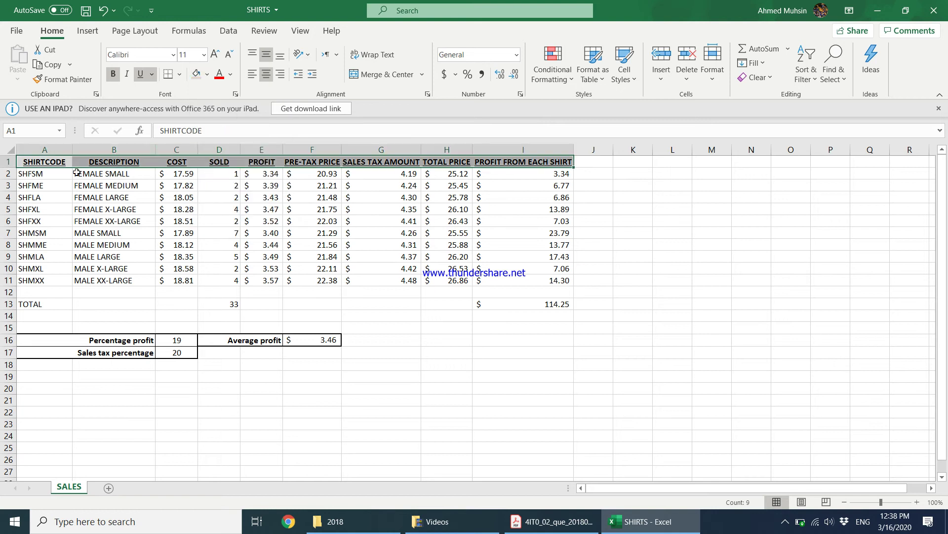
drag(45, 161, 497, 280)
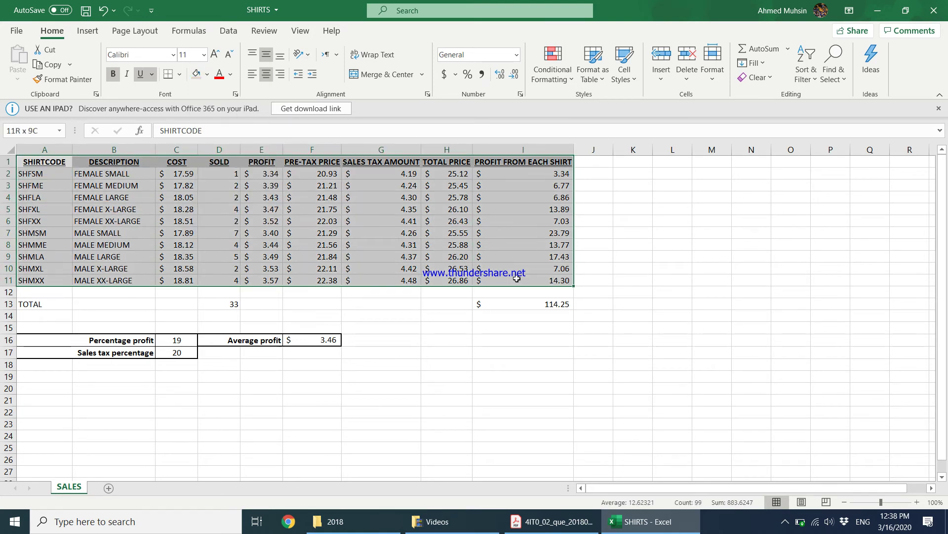
Step: Apply All Borders to the A1:I11 shirt table
click(179, 74)
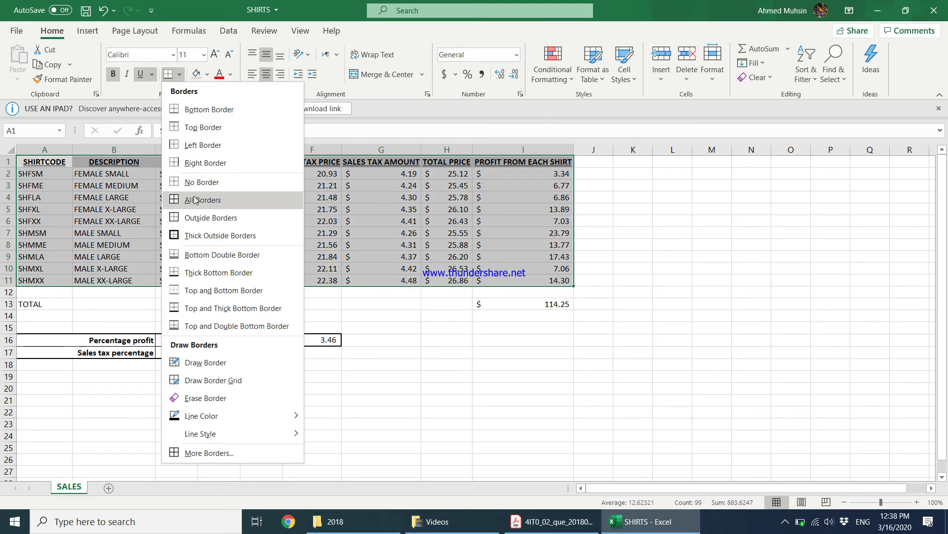
click(194, 200)
click(195, 221)
Step: Merge and centre the TOTAL label across A13:C13, then check the I13 total formula
click(31, 306)
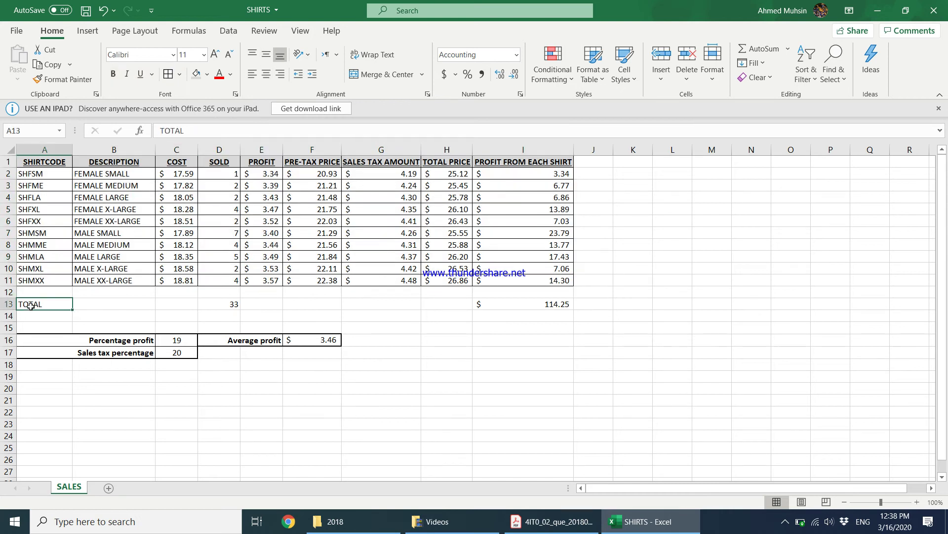
drag(34, 305, 193, 300)
click(381, 74)
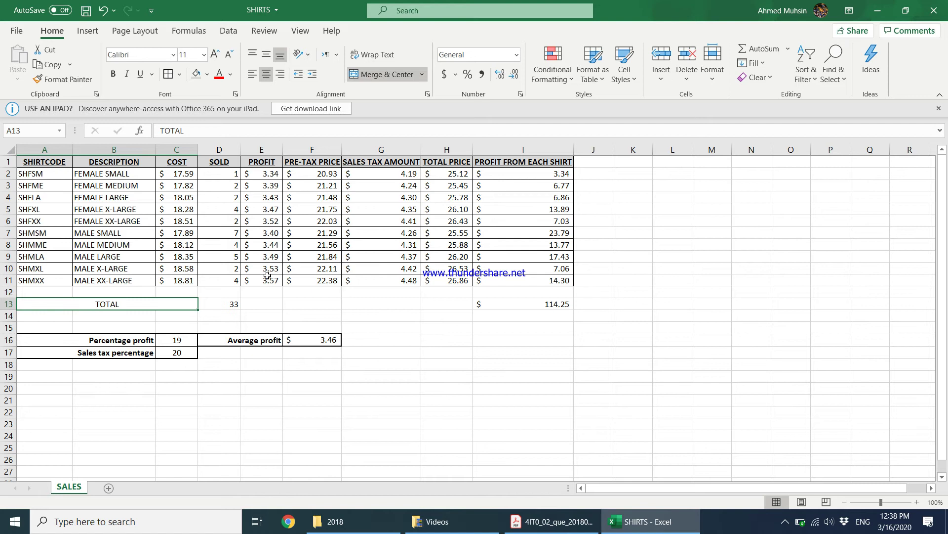
drag(158, 302, 229, 302)
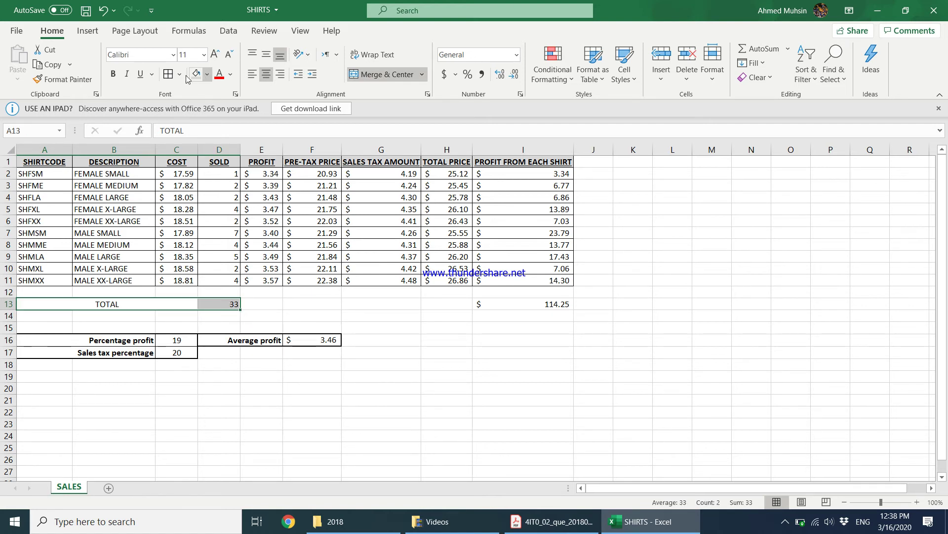
click(540, 307)
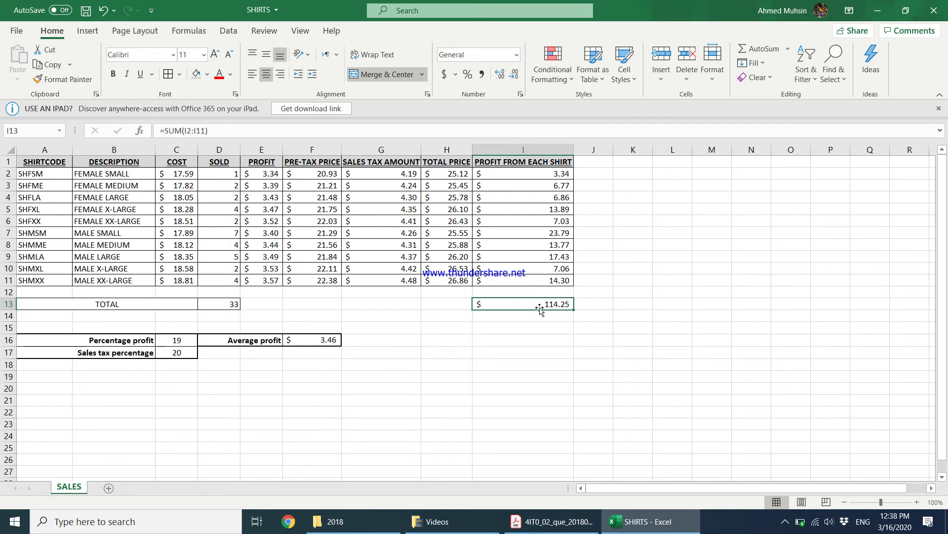
click(377, 355)
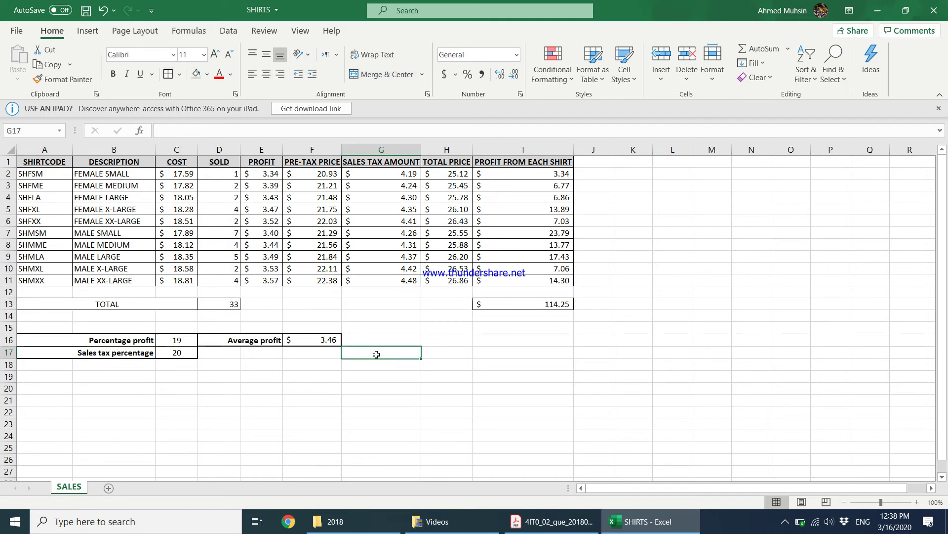
Step: Widen columns F, G and H so prices and tax amounts fit
drag(341, 149, 349, 149)
drag(431, 151, 511, 150)
click(391, 248)
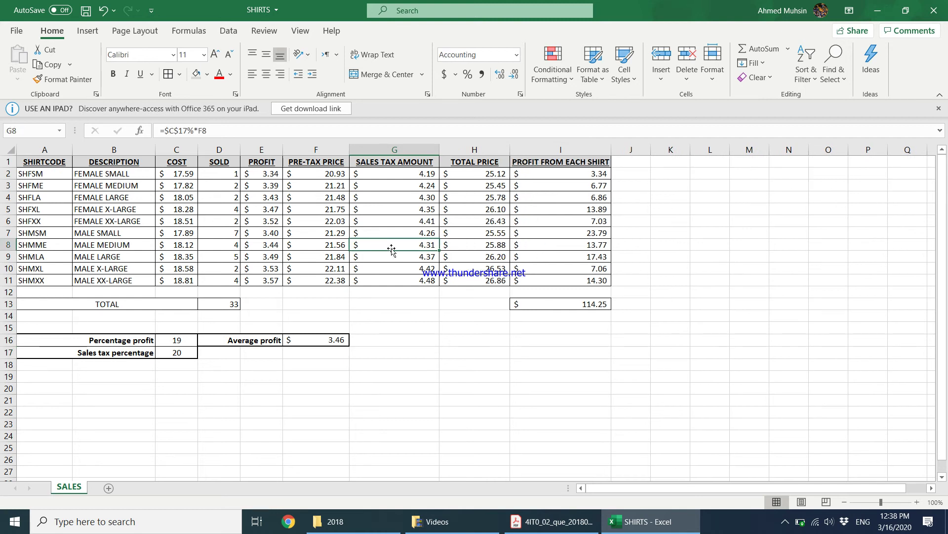
Step: Centre the shirt data A2:I11 horizontally and vertically, then glance at the task PDF
drag(44, 174, 592, 281)
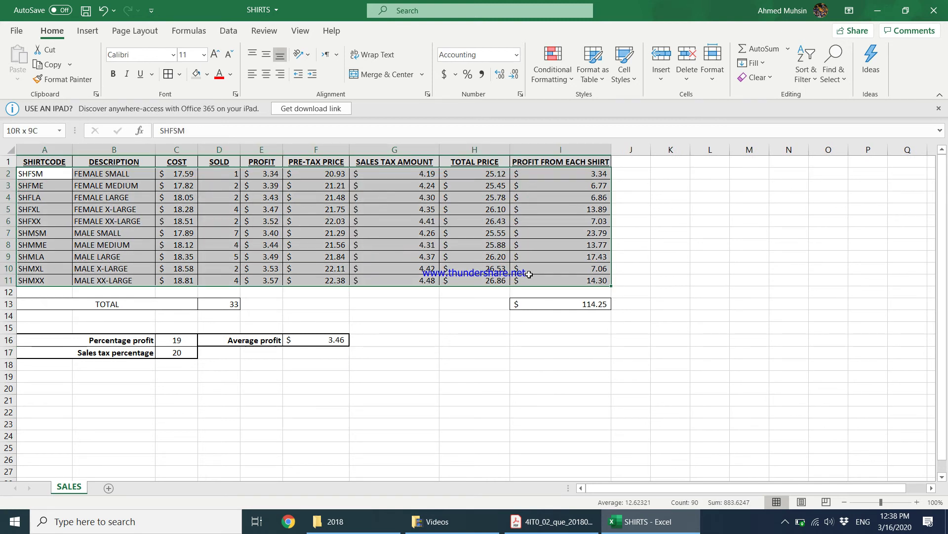
click(266, 74)
click(265, 54)
click(369, 307)
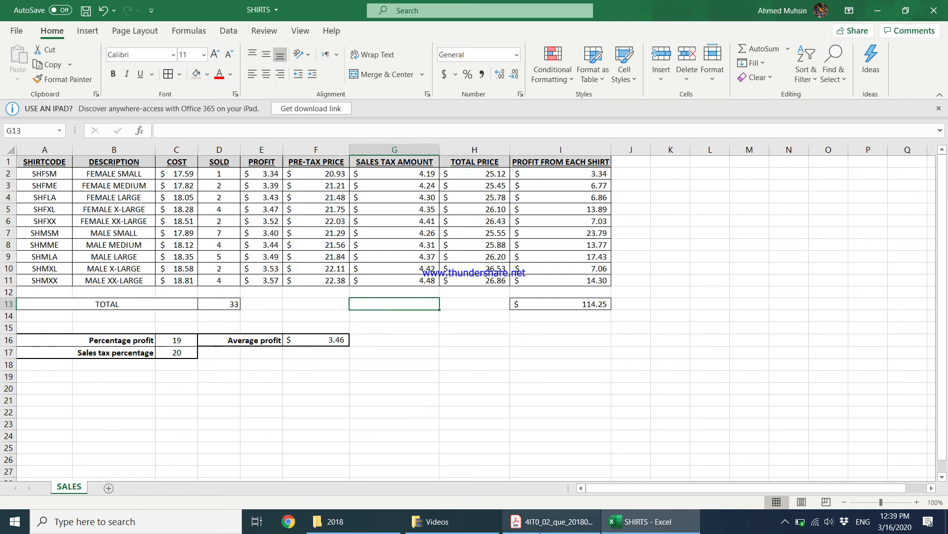
click(554, 520)
click(642, 521)
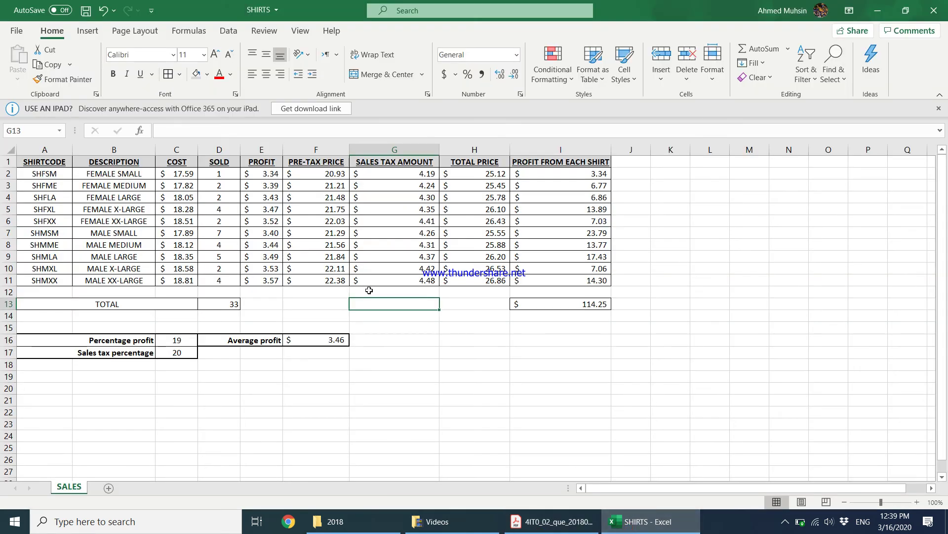
Step: Centre the sold total 33 in D13 and the profit total in I13
click(236, 304)
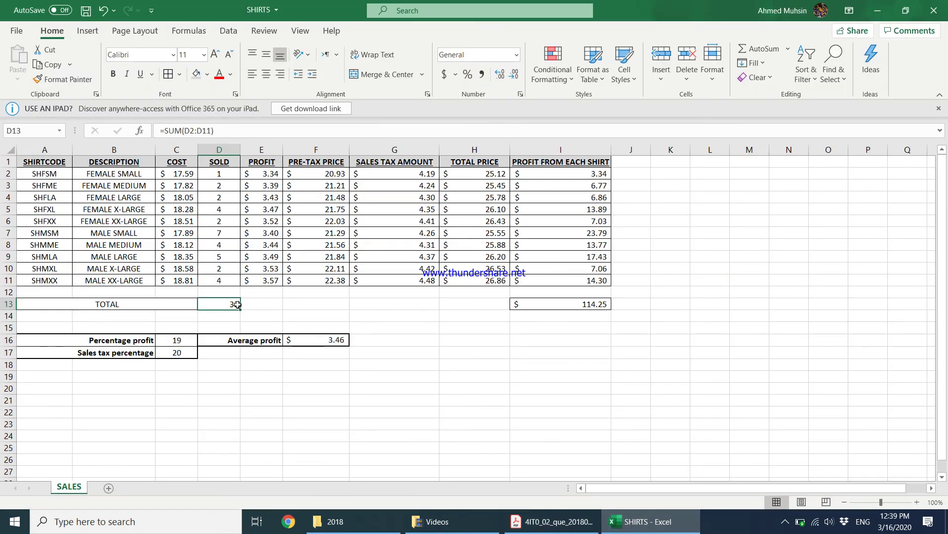
ctrl+click(538, 303)
click(267, 74)
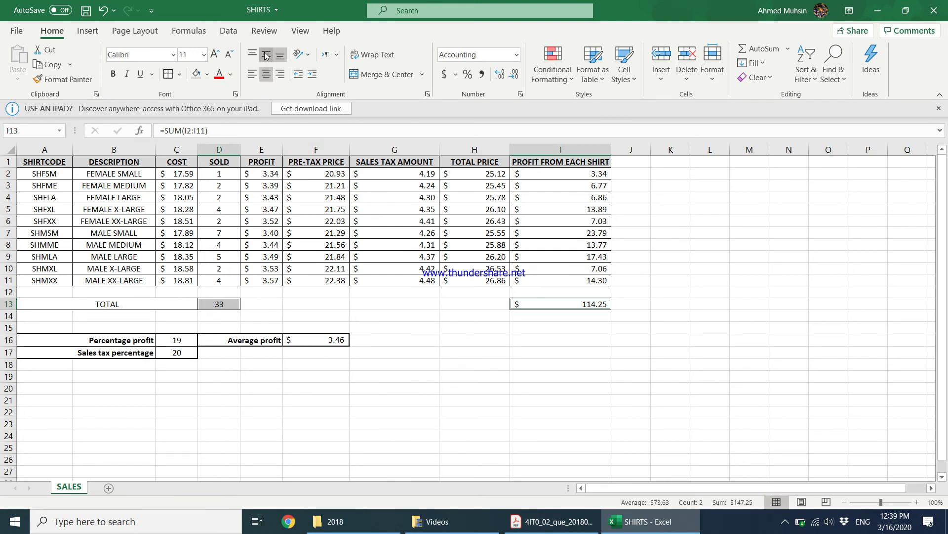
click(366, 325)
Step: Select C16:F17 and recheck the F16 average profit formula against the task PDF
drag(172, 343, 311, 352)
click(423, 395)
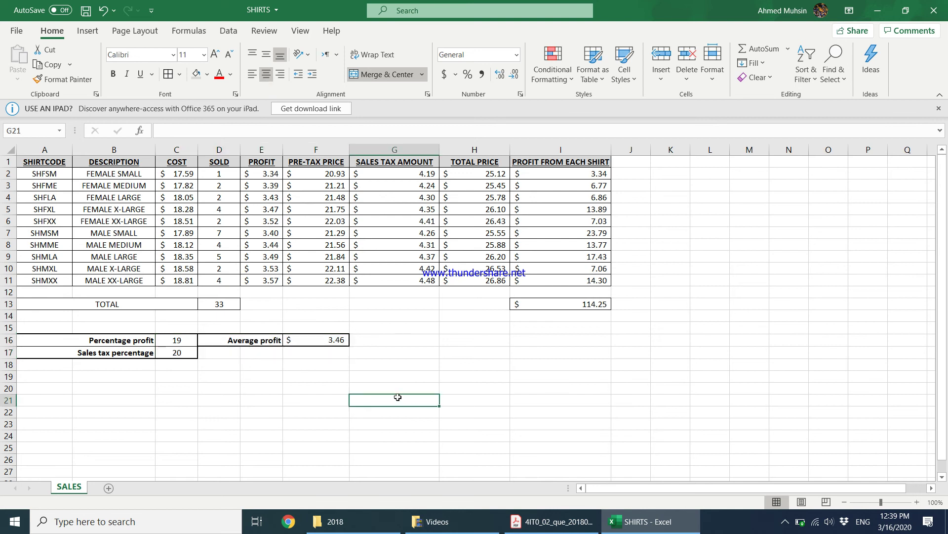
click(328, 339)
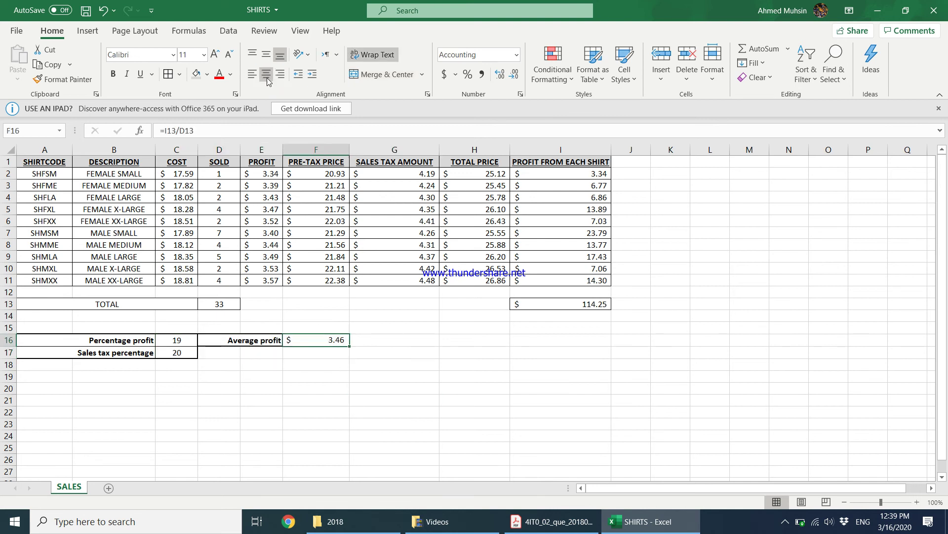
click(378, 316)
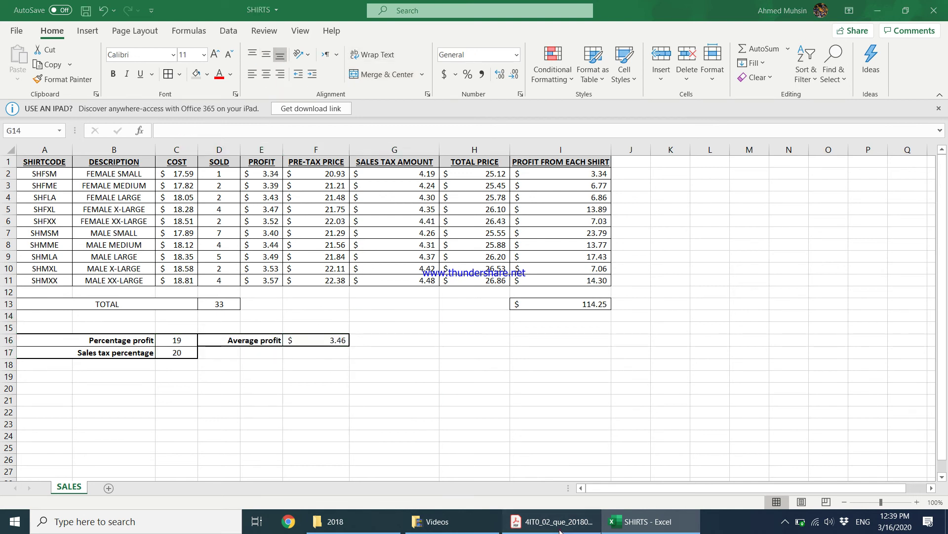
click(563, 528)
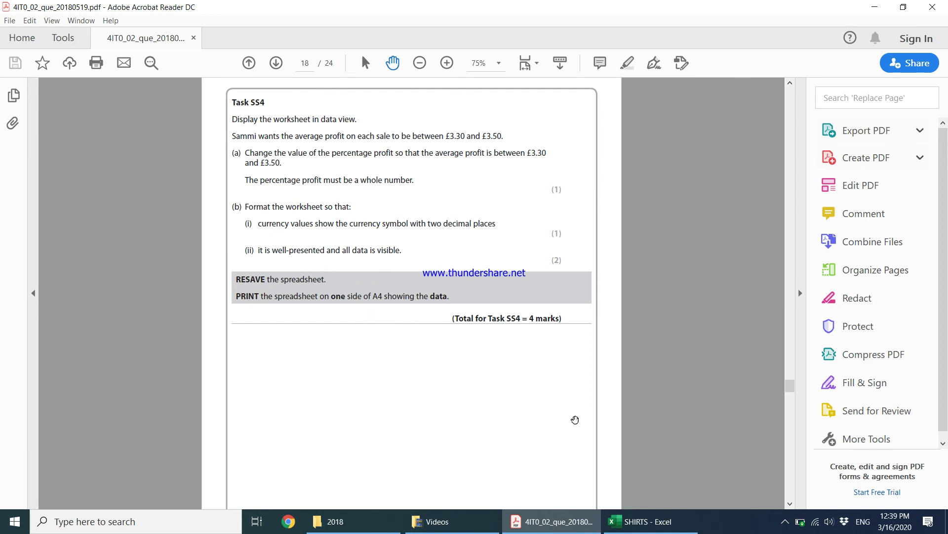
click(623, 520)
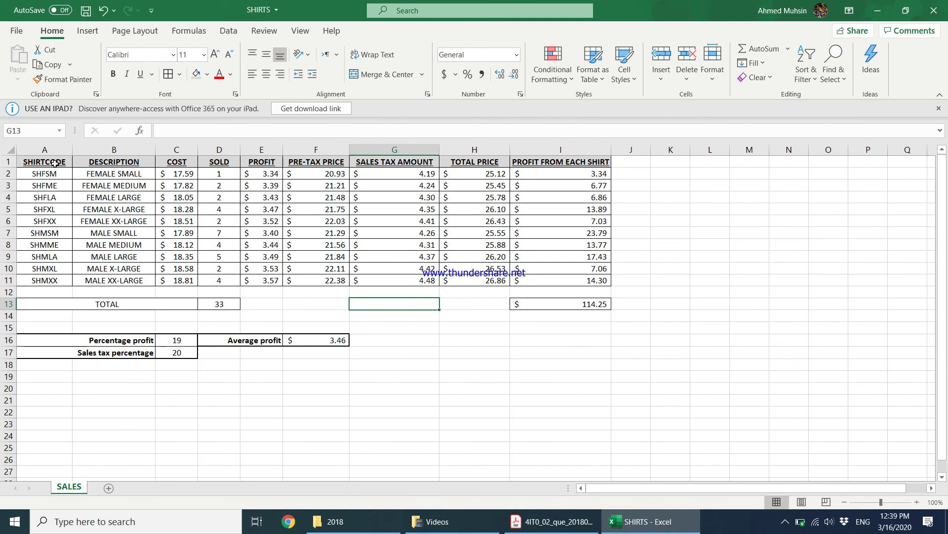
Step: Print-preview A1:I17 on one landscape A4 page, then return to the task PDF
drag(54, 163, 566, 352)
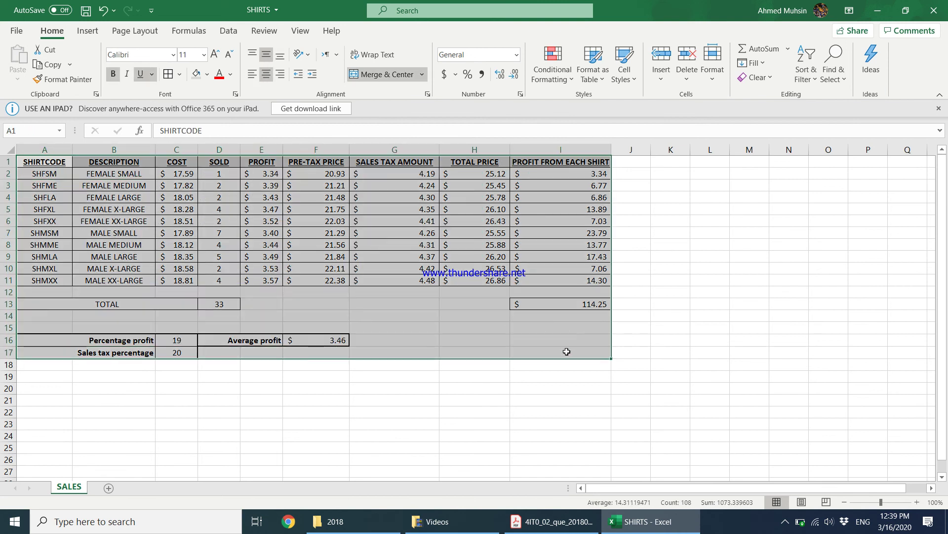
key(ctrl+p)
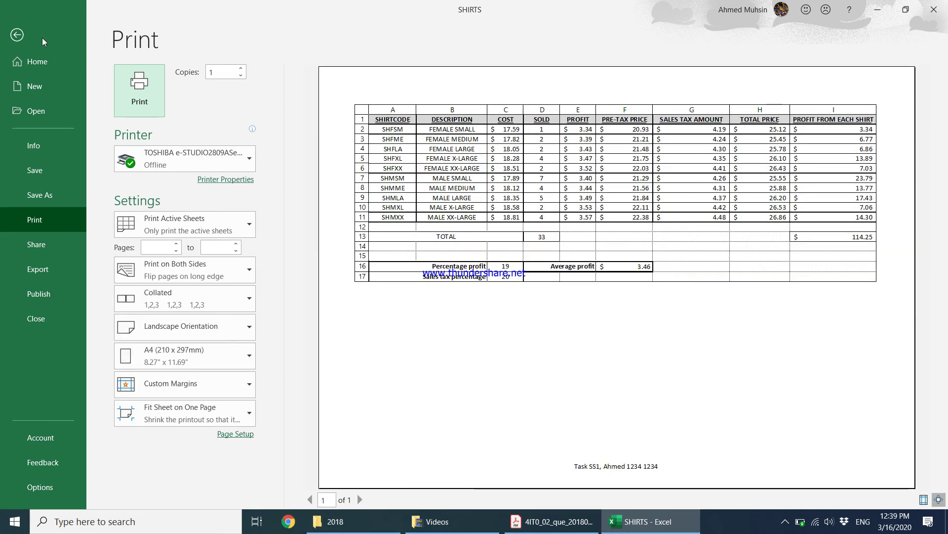
click(18, 35)
click(540, 525)
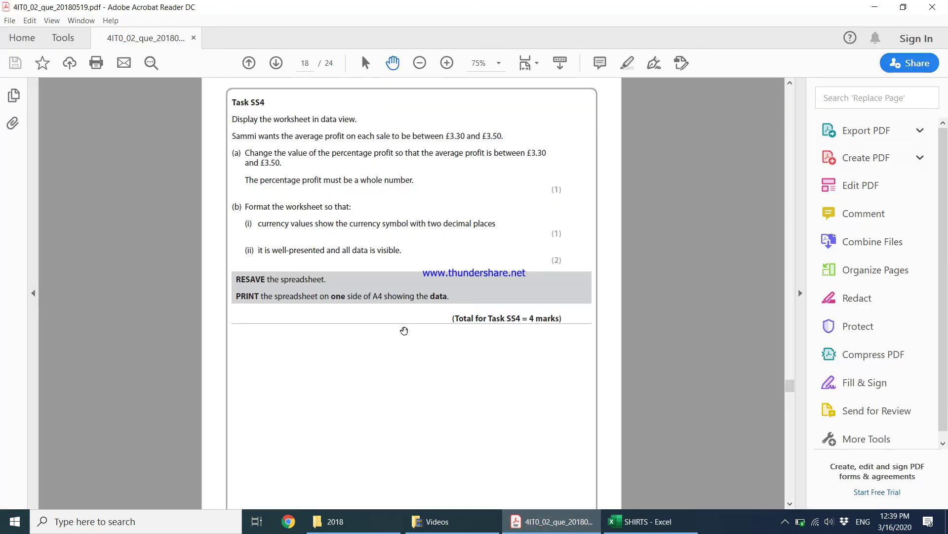
click(638, 526)
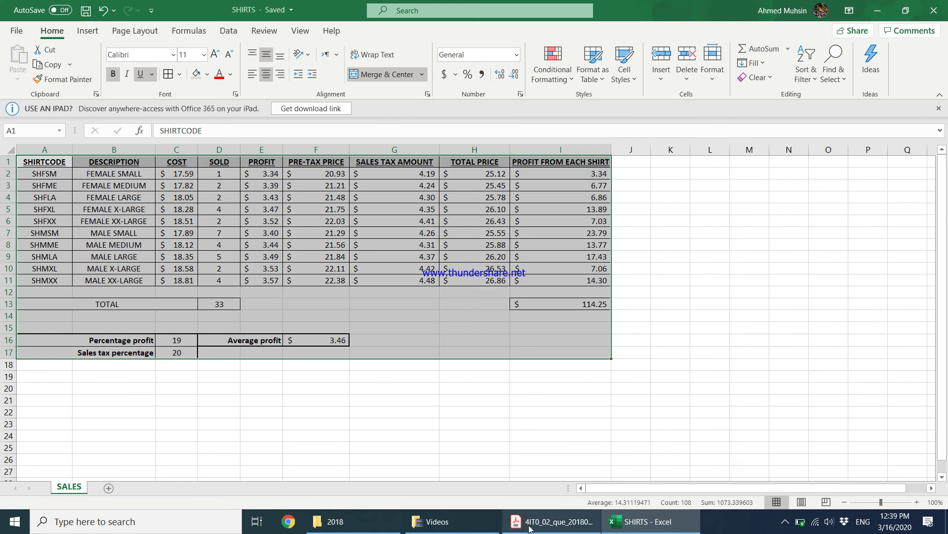
key(alt+Tab)
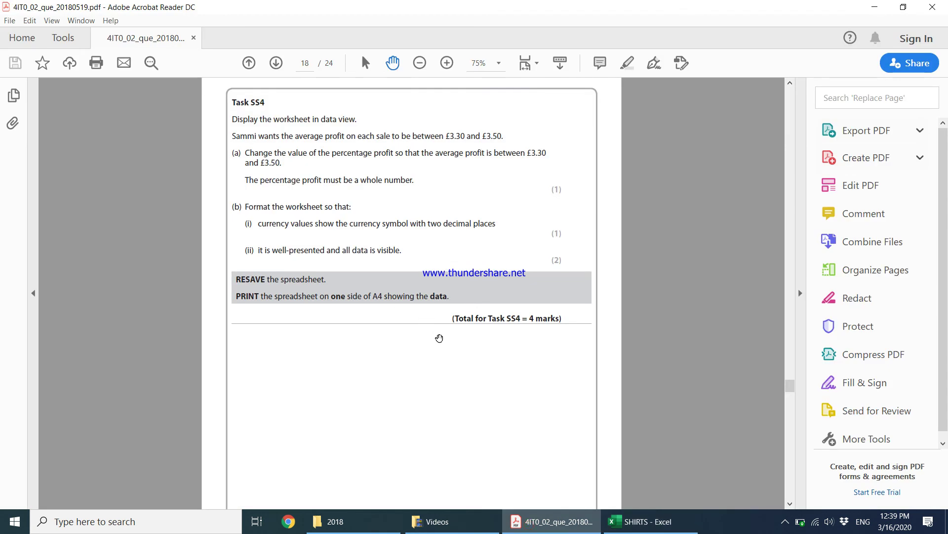